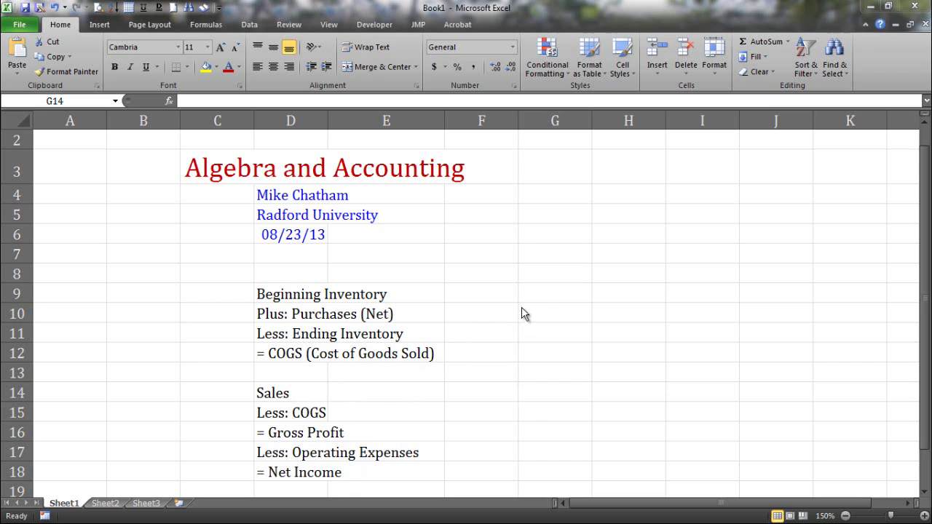
# Step: Type the equation 'A + B - C = D' into H12, next to the COGS line
pyautogui.click(606, 349)
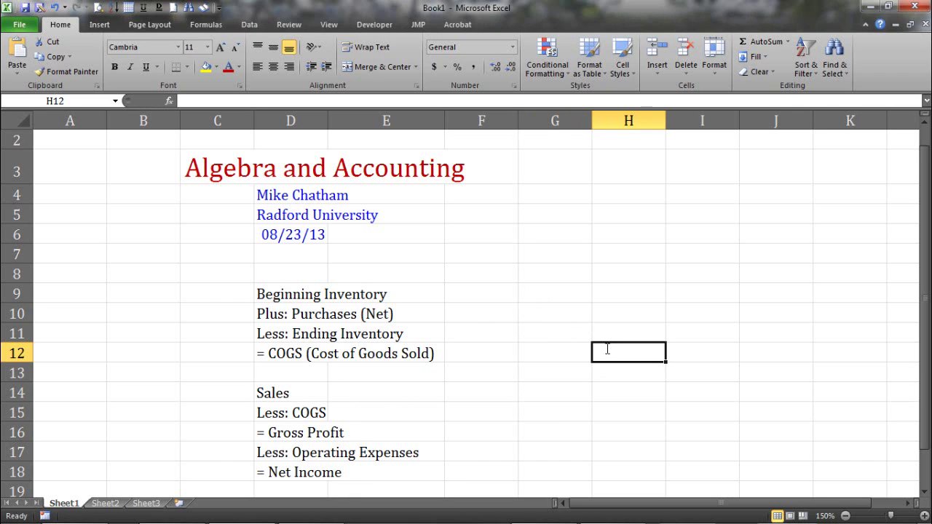
pyautogui.write('A + B')
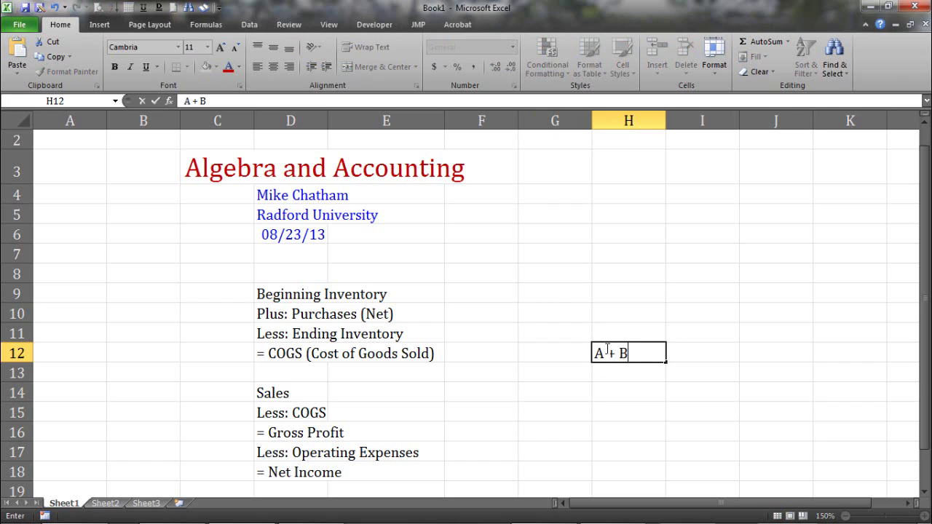
pyautogui.write(' - C = D')
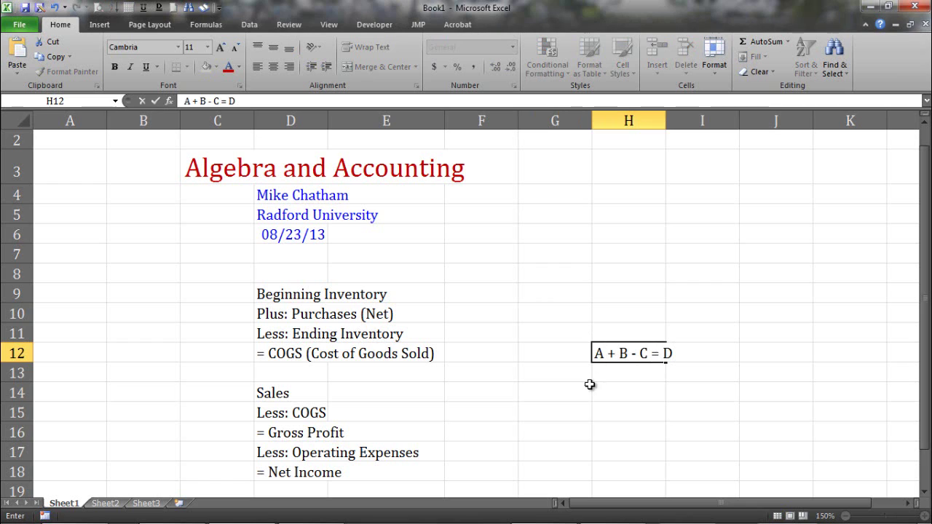
pyautogui.click(590, 386)
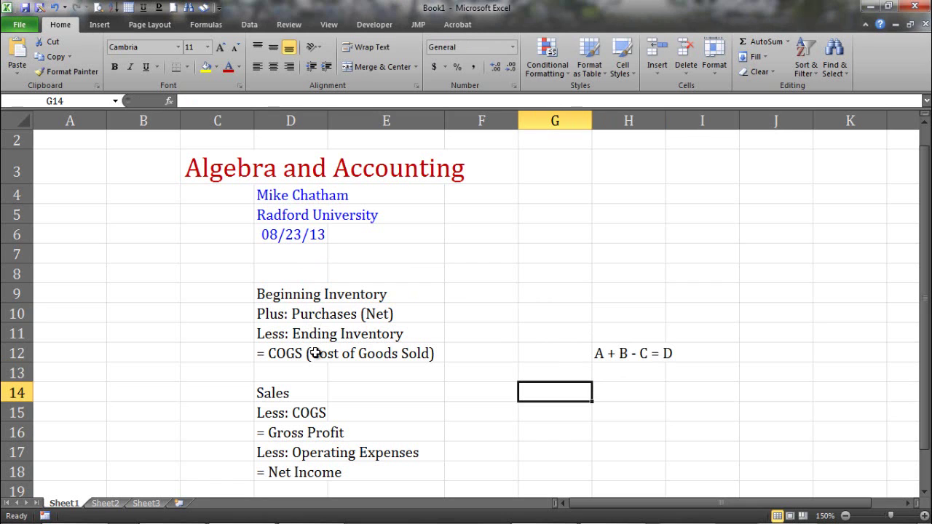
# Step: Enter beginning inventory 100, purchases 500 and ending inventory 200 in F9 to F11
pyautogui.click(472, 297)
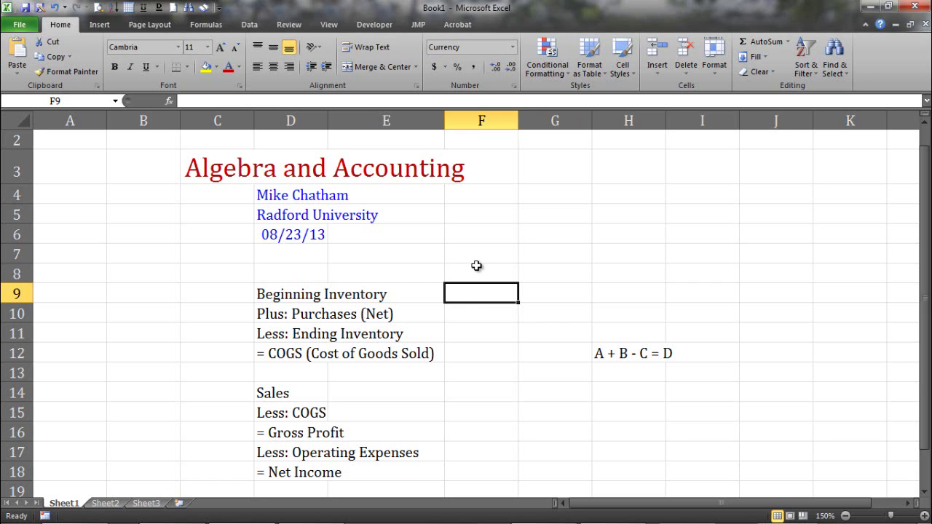
pyautogui.write('100')
pyautogui.click(477, 313)
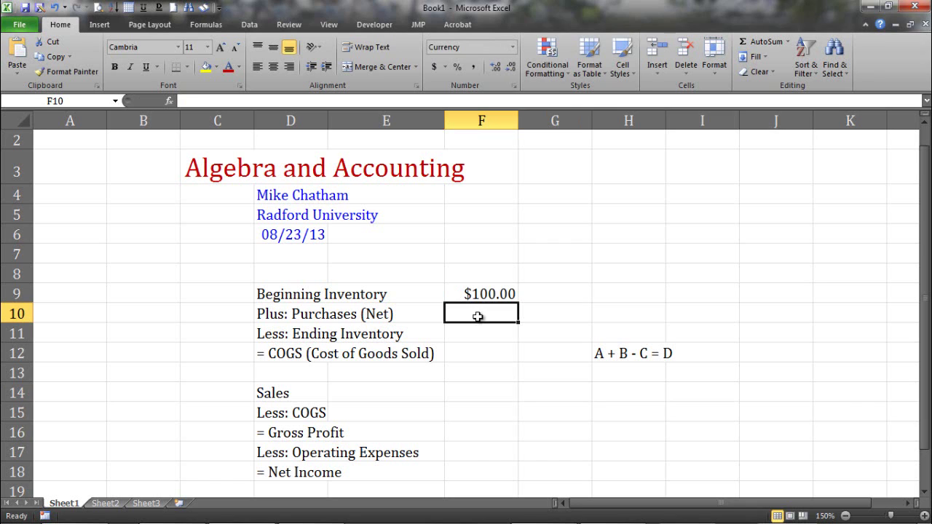
pyautogui.write('500')
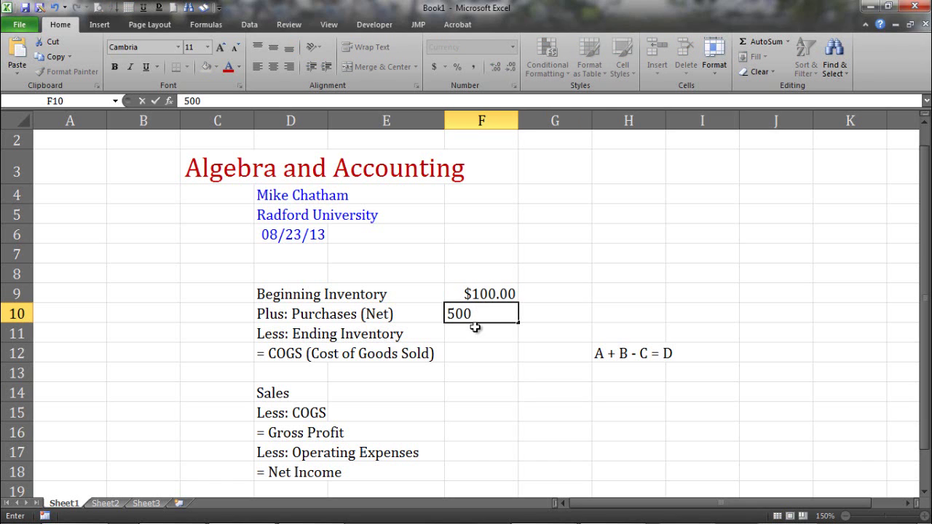
pyautogui.click(475, 331)
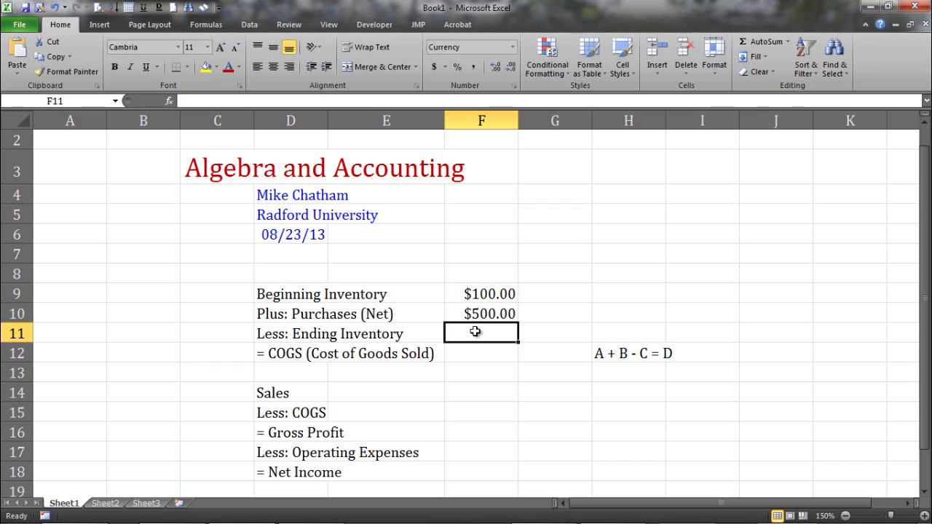
pyautogui.write('200')
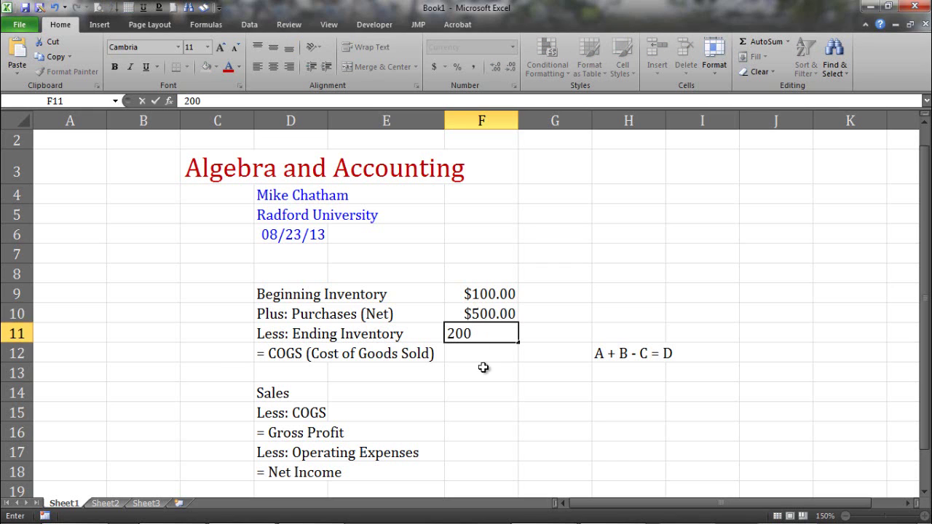
pyautogui.click(484, 369)
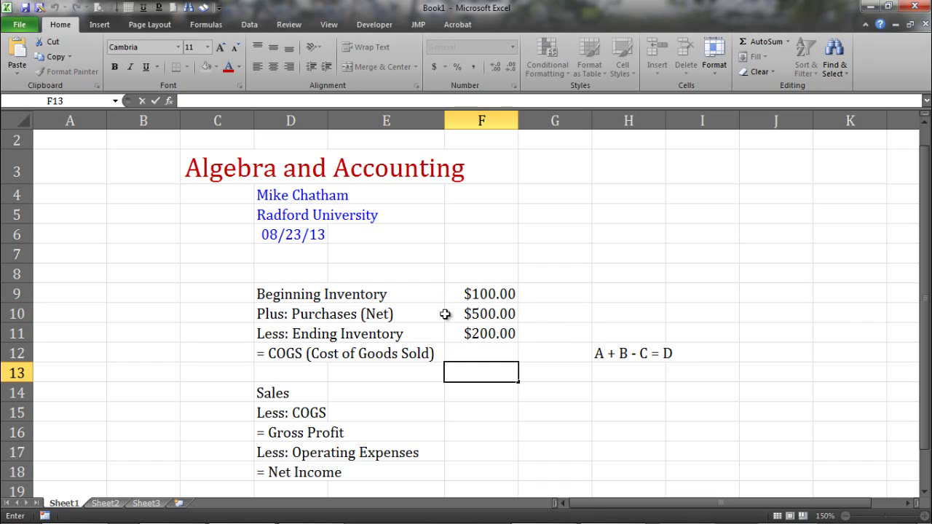
pyautogui.click(481, 348)
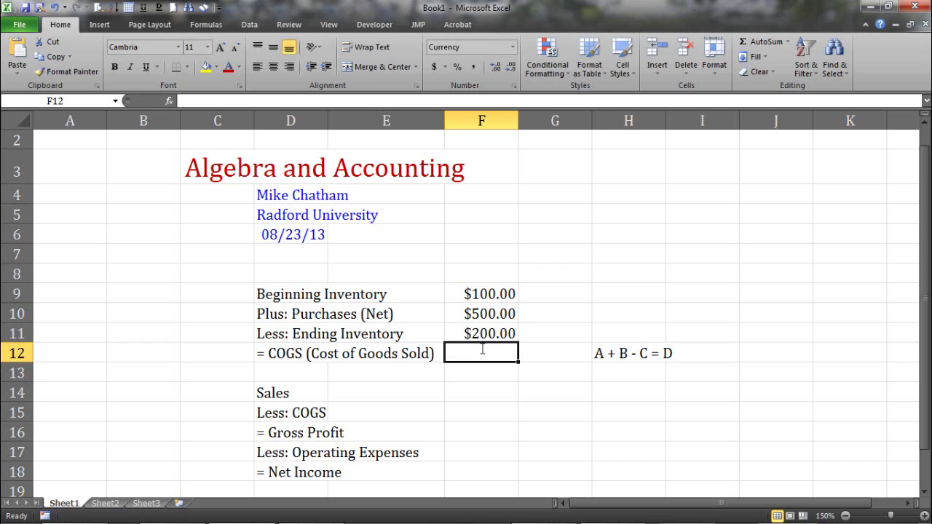
# Step: Enter 400 as COGS in F12 and put the formula =G9+G10-G11 in G12
pyautogui.write('400')
pyautogui.click(496, 392)
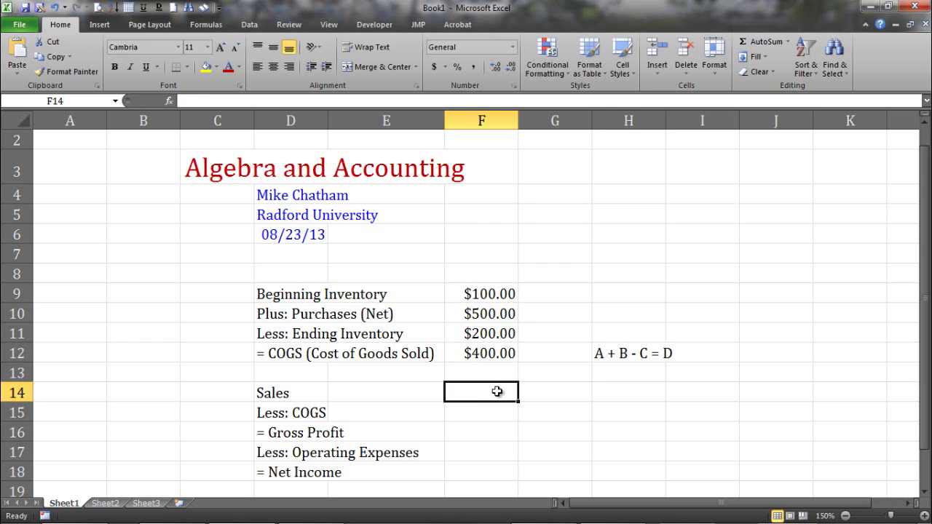
pyautogui.click(540, 353)
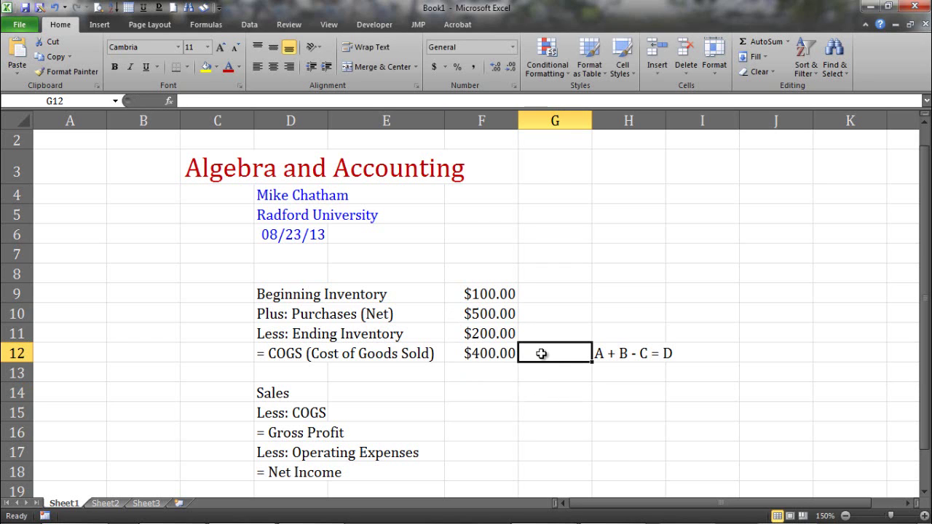
pyautogui.write('=')
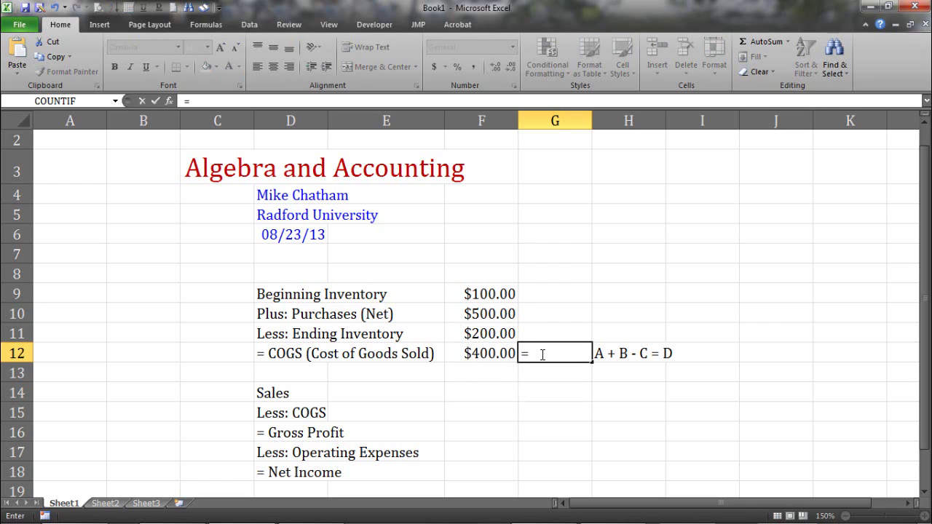
pyautogui.click(541, 293)
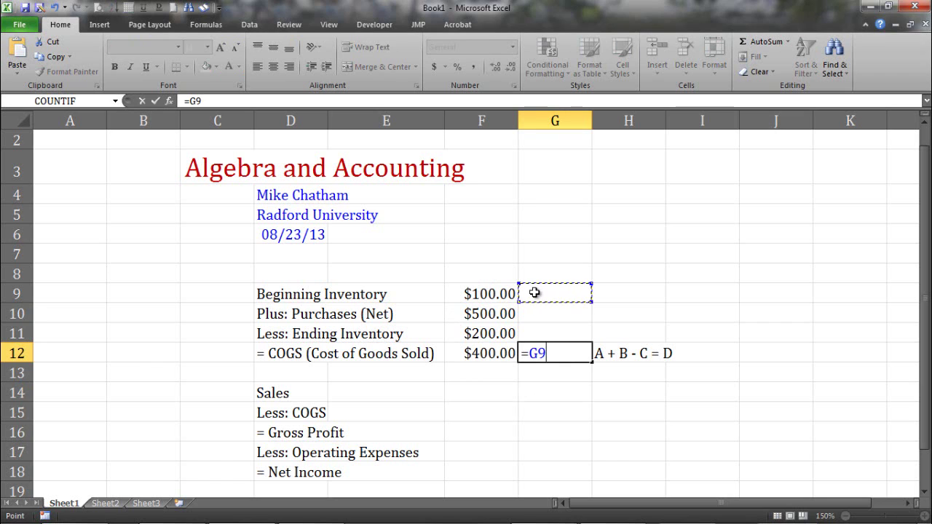
pyautogui.write('+')
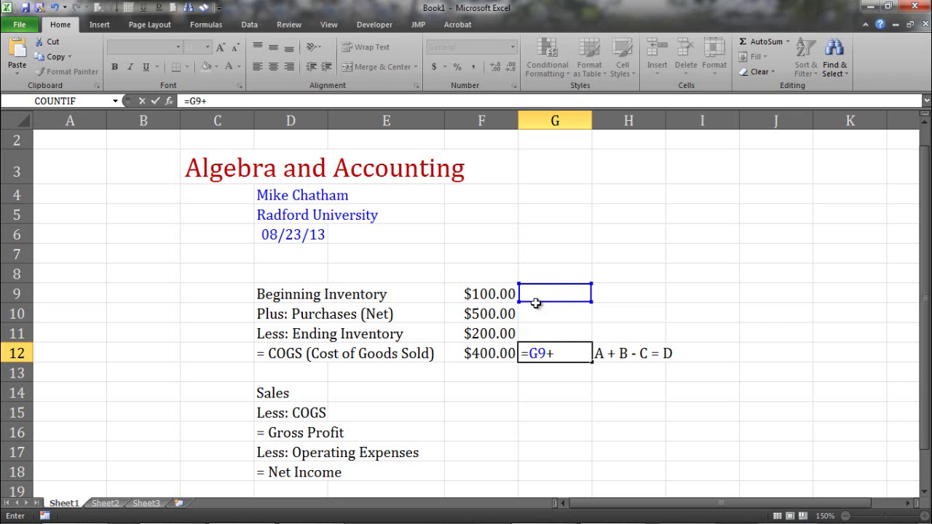
pyautogui.click(536, 308)
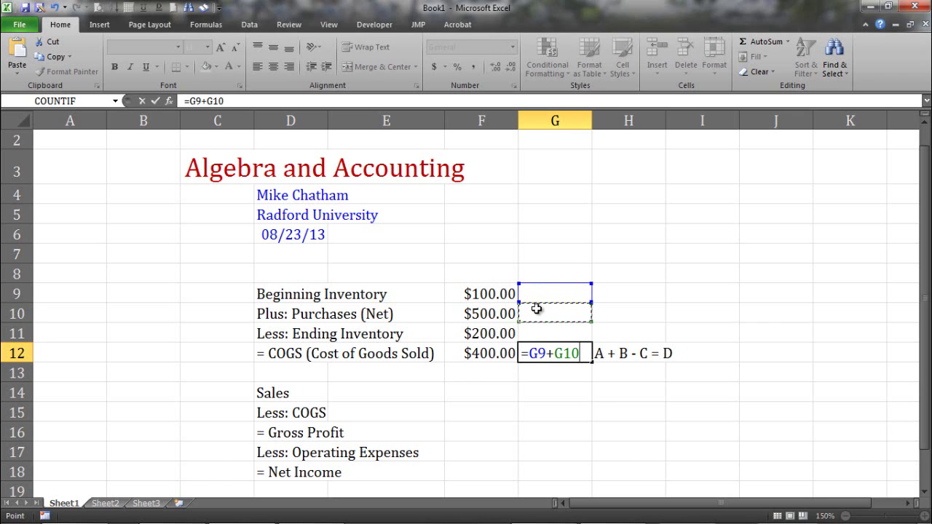
pyautogui.write('-')
pyautogui.click(539, 333)
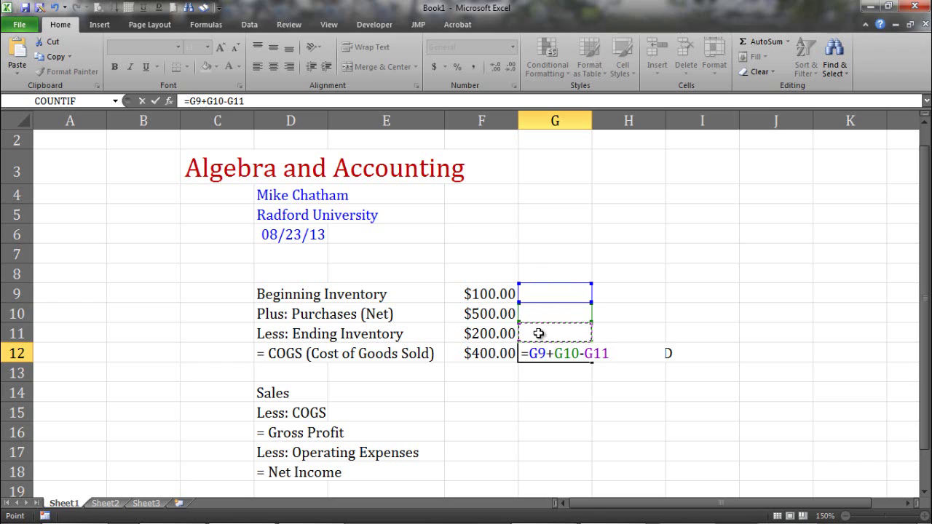
pyautogui.press('Return')
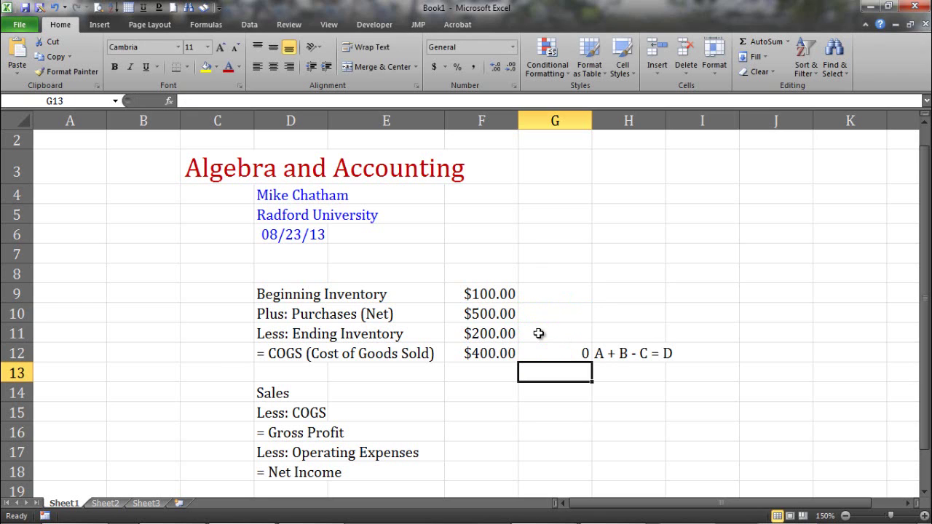
# Step: Enter 100, 500 and 200 in G9, G10 and G11, so G12 returns 400
pyautogui.click(560, 295)
pyautogui.write('100')
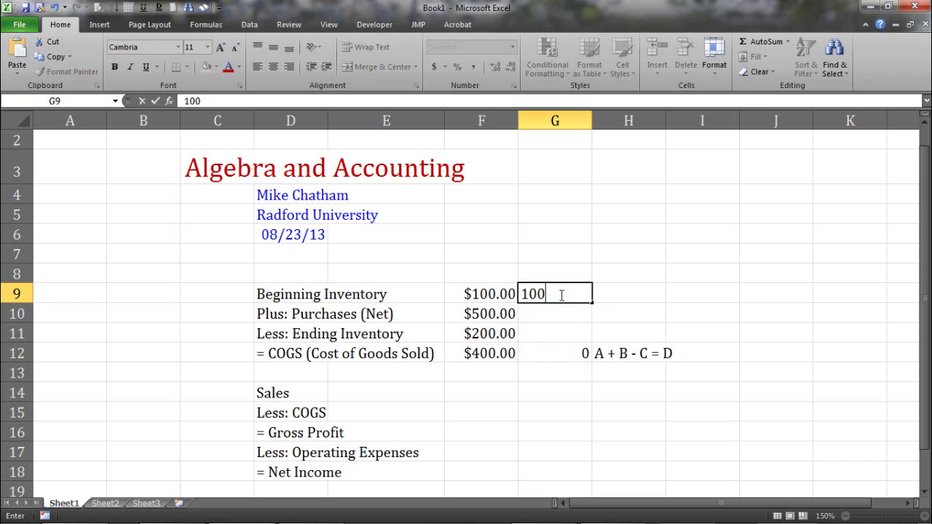
pyautogui.press('Return')
pyautogui.write('5000')
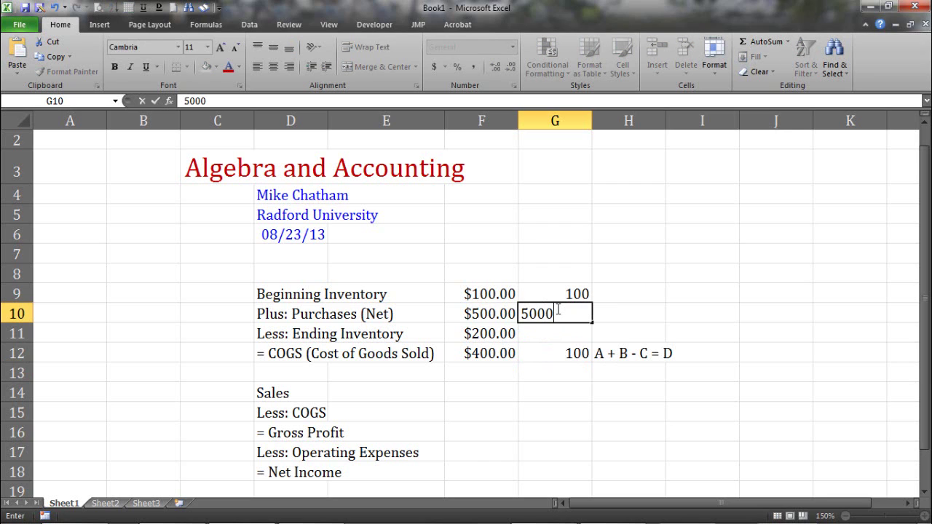
pyautogui.press('BackSpace')
pyautogui.press('Return')
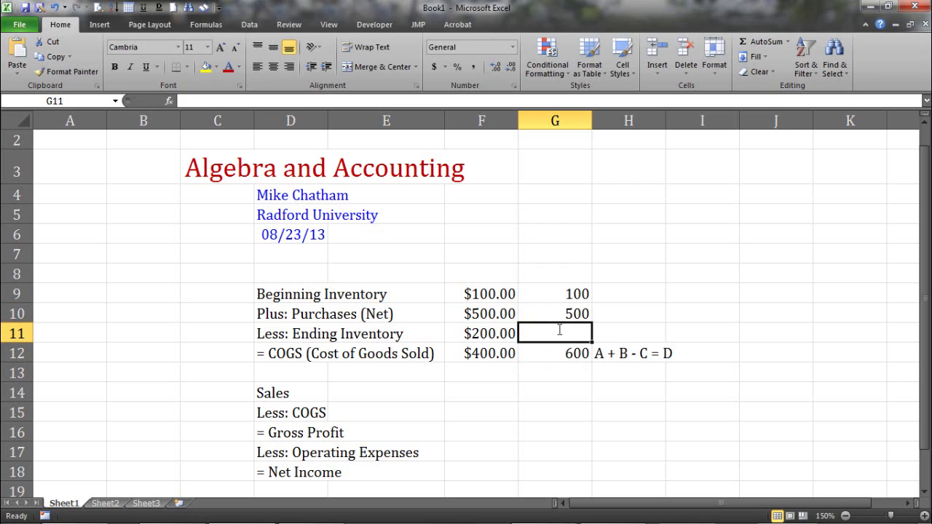
pyautogui.write('200')
pyautogui.press('Return')
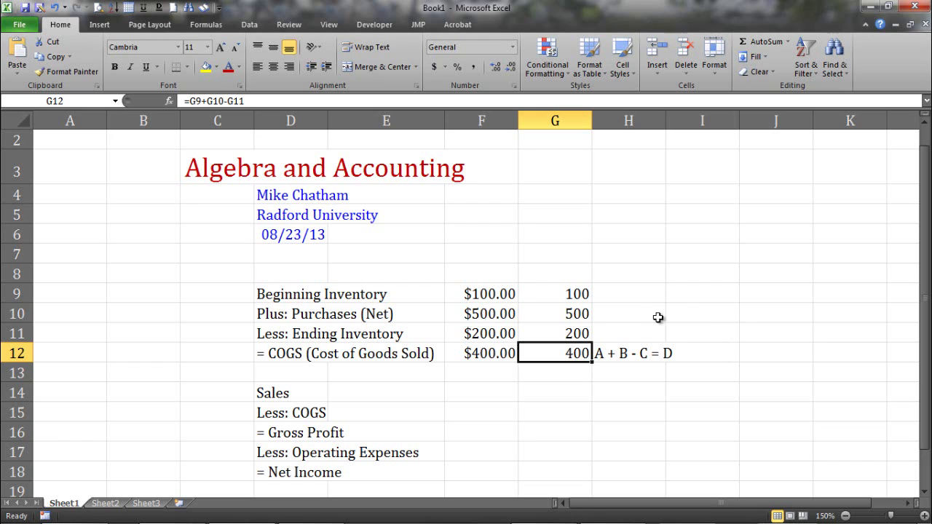
# Step: Format G9:G12 as Currency with two decimal places and the $ symbol
pyautogui.moveTo(572, 293); pyautogui.dragTo(559, 357)
pyautogui.rightClick(561, 361)
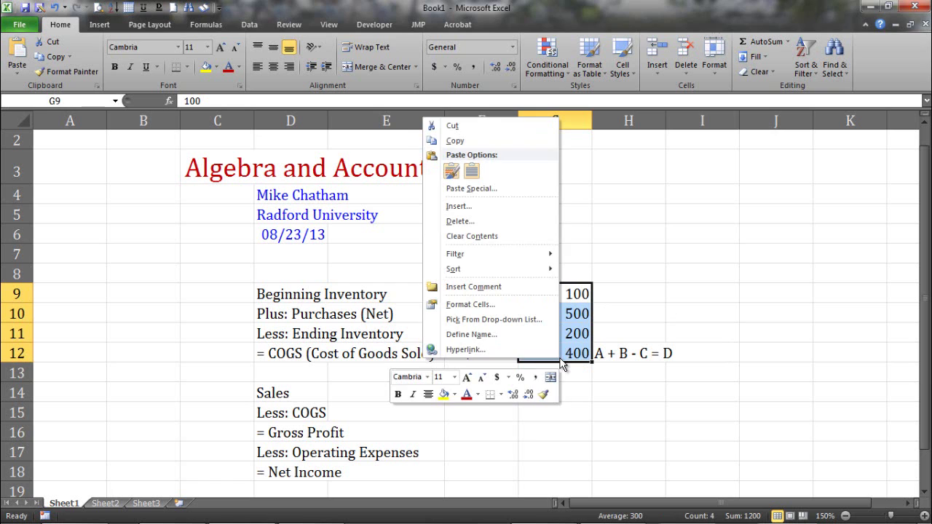
pyautogui.click(477, 306)
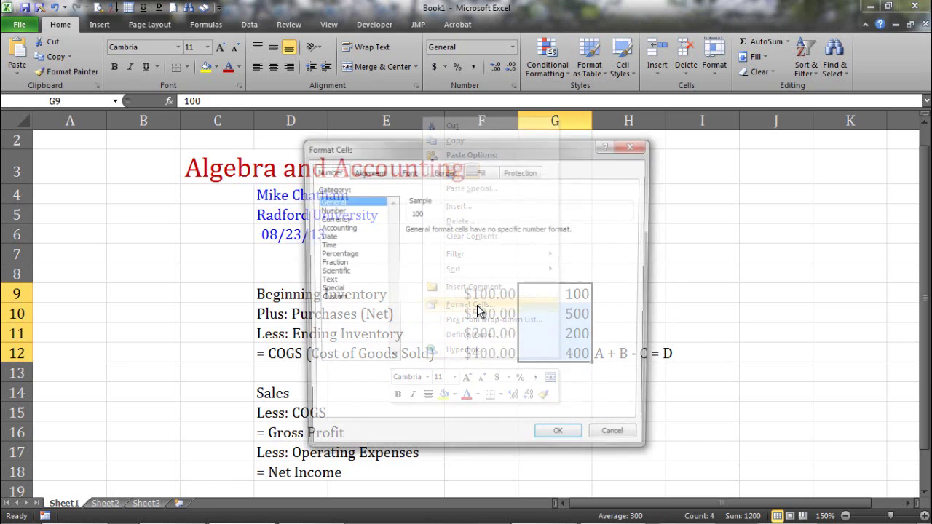
pyautogui.click(333, 218)
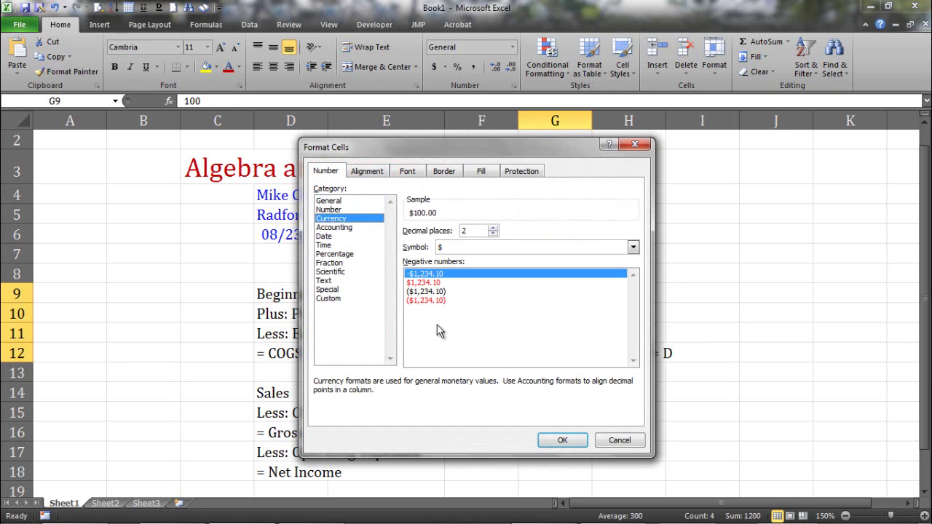
pyautogui.click(562, 439)
pyautogui.click(693, 306)
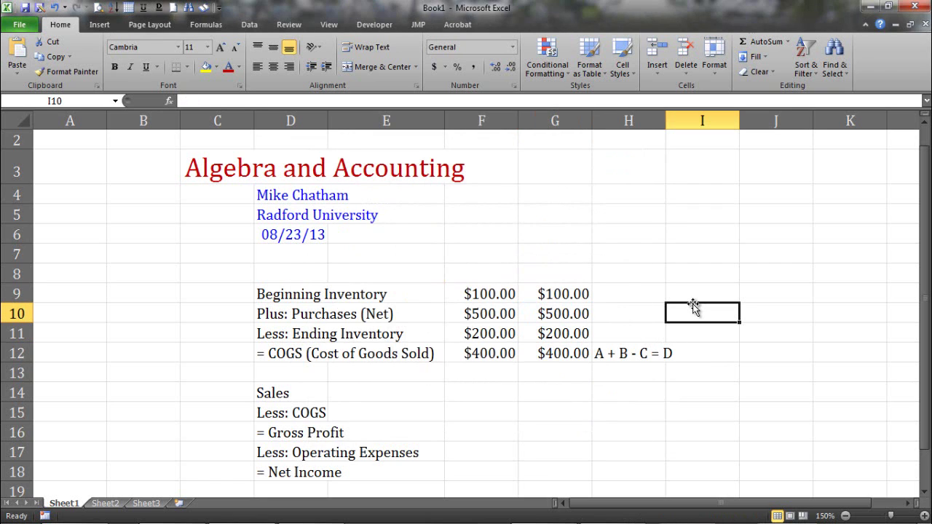
# Step: Change purchases in G10 to 1000, so COGS becomes $900.00
pyautogui.click(566, 317)
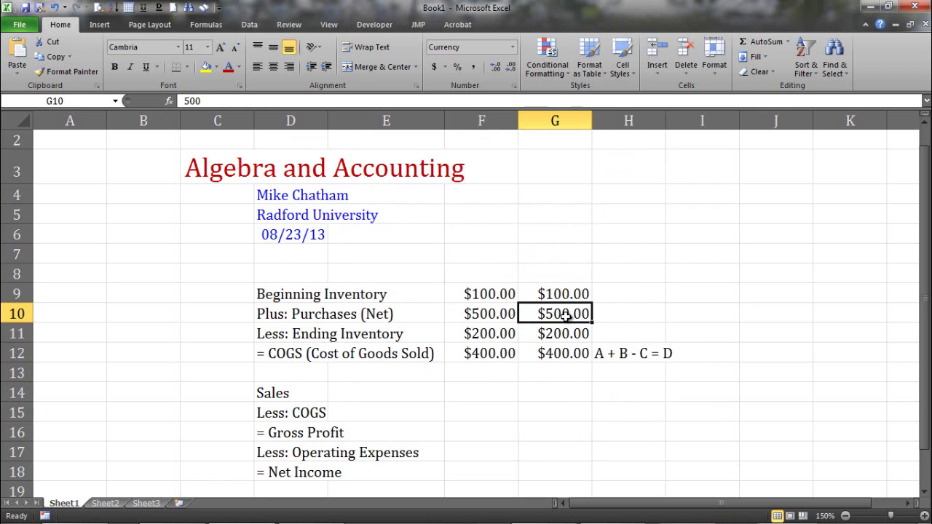
pyautogui.write('1000')
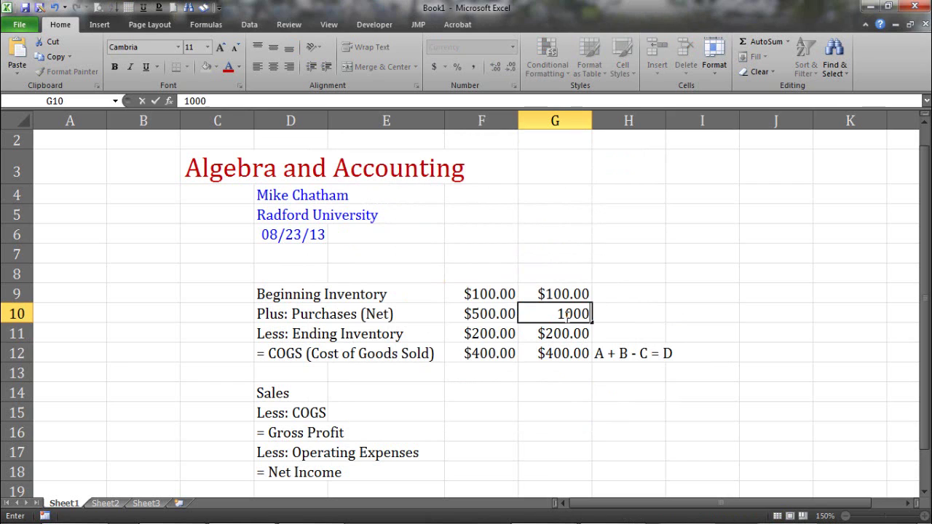
pyautogui.press('Return')
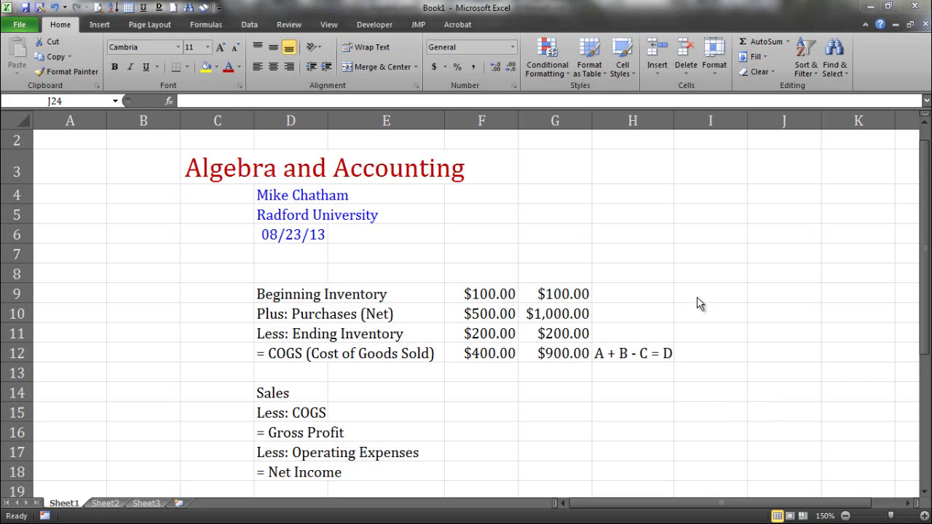
# Step: Move to the lower COGS table and check the values in I21, I22 and I24
pyautogui.press('BackSpace')
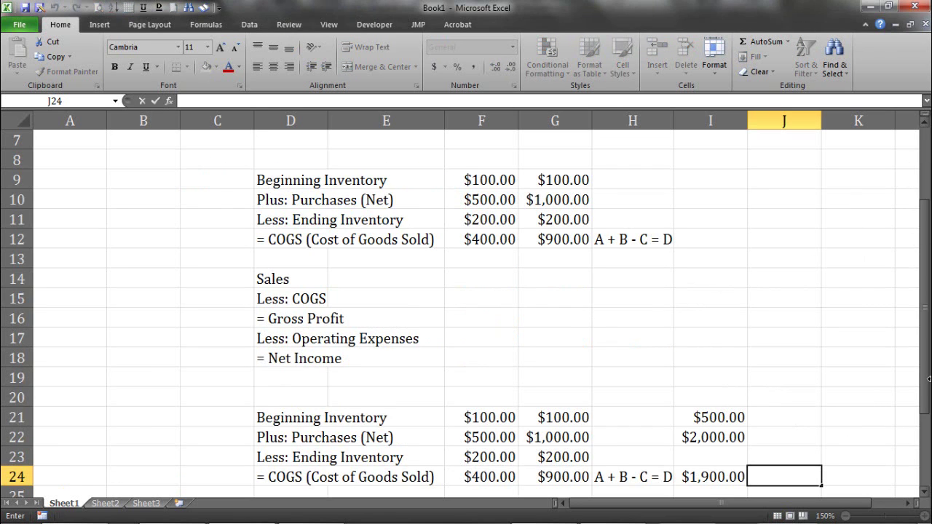
pyautogui.moveTo(926, 401); pyautogui.dragTo(926, 419)
pyautogui.click(857, 377)
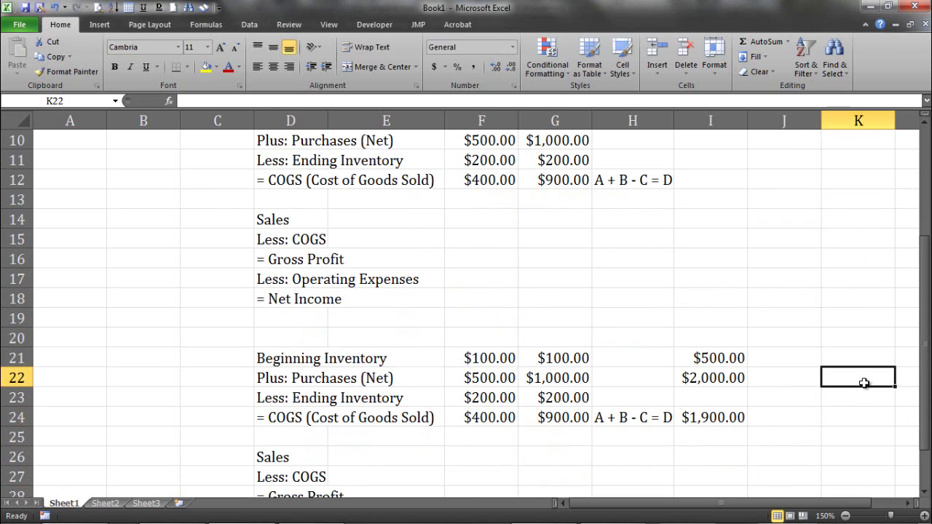
pyautogui.click(718, 359)
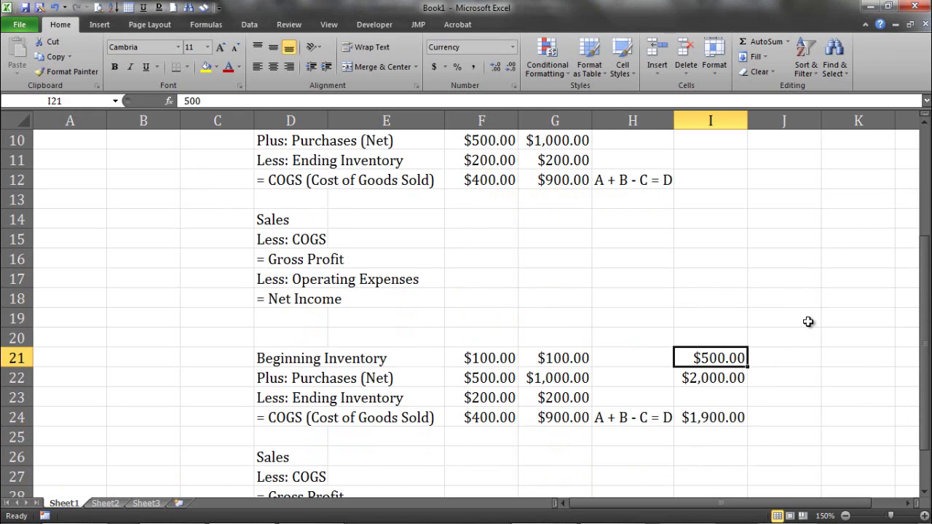
pyautogui.click(709, 380)
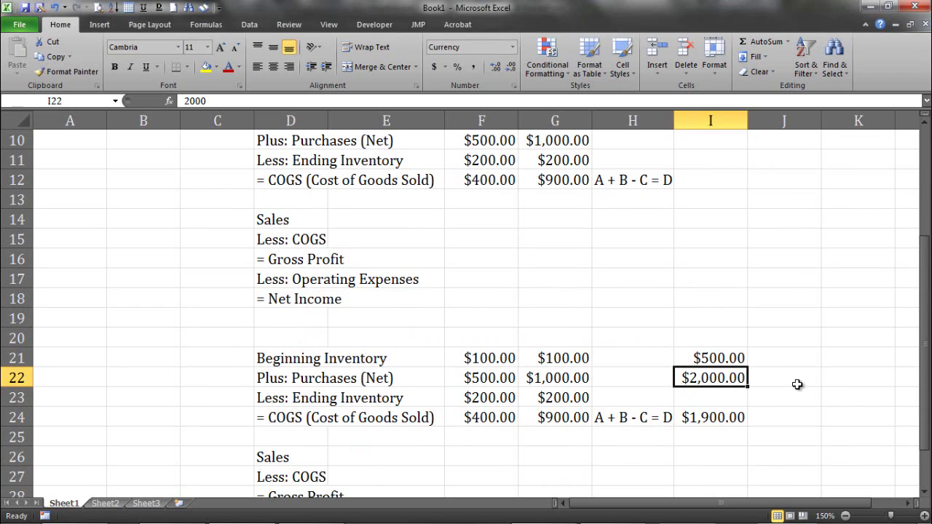
pyautogui.click(716, 421)
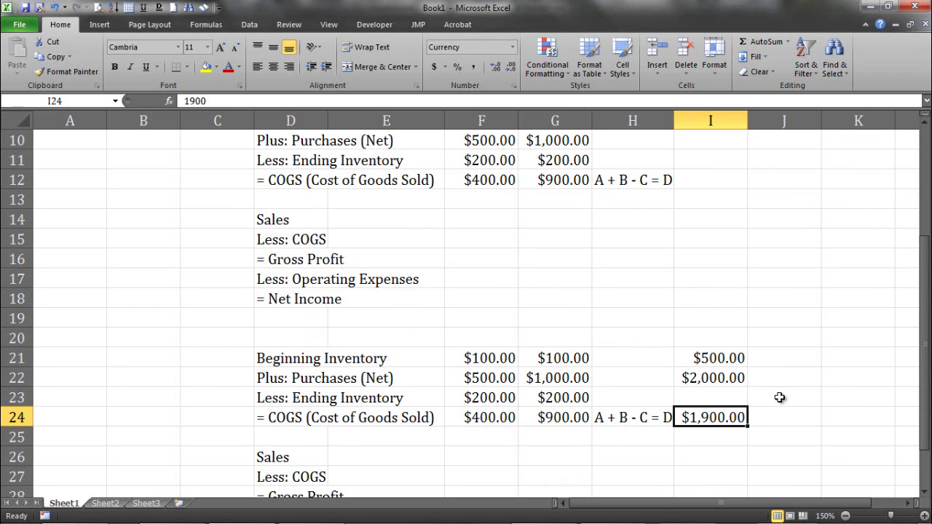
# Step: Enter X as the unknown ending inventory in I23
pyautogui.click(717, 395)
pyautogui.write('X')
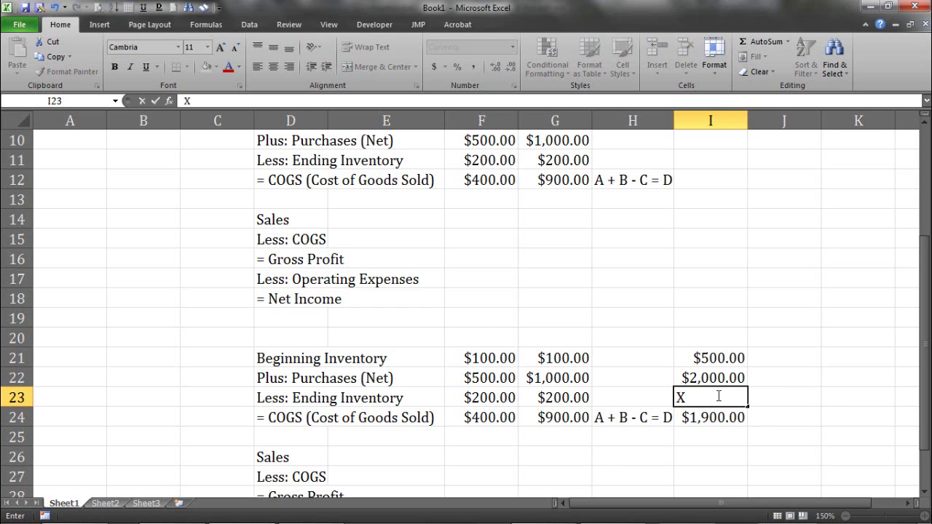
pyautogui.click(797, 339)
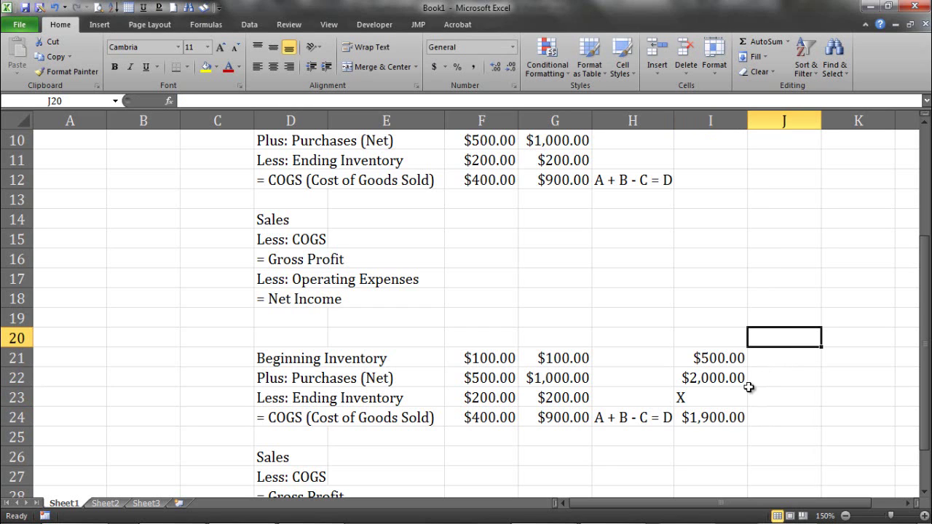
# Step: Type the equation '500 + 2000 - X = 1900' into H25
pyautogui.click(619, 441)
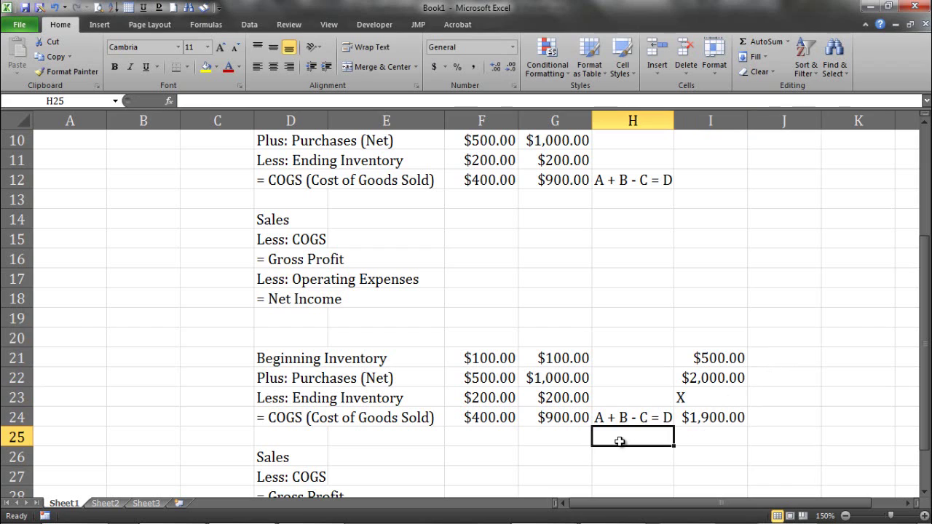
pyautogui.write('500')
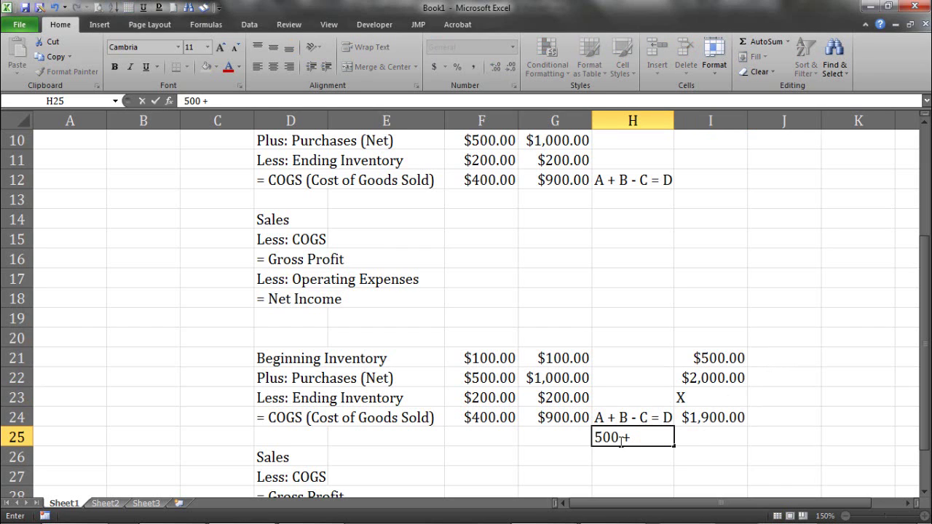
pyautogui.write(' + 2000 - x')
pyautogui.press('BackSpace')
pyautogui.write('X = ')
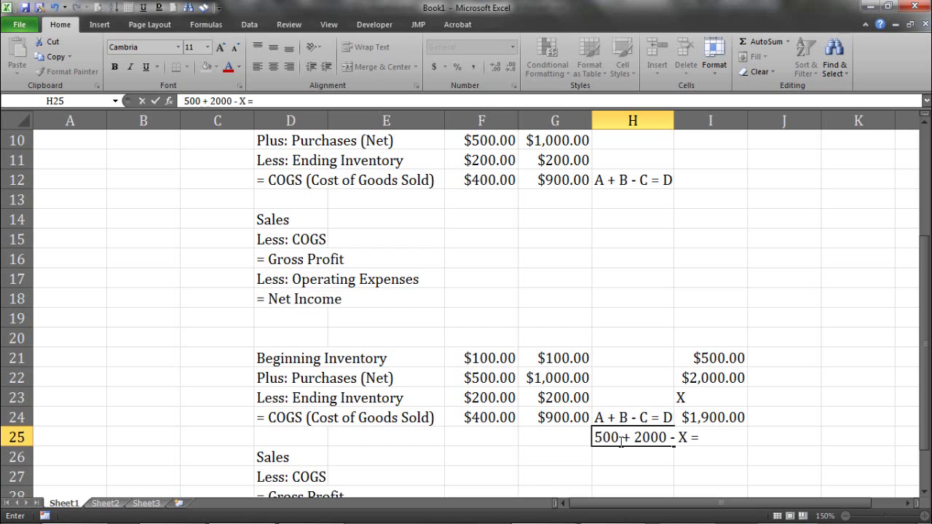
pyautogui.write('1900')
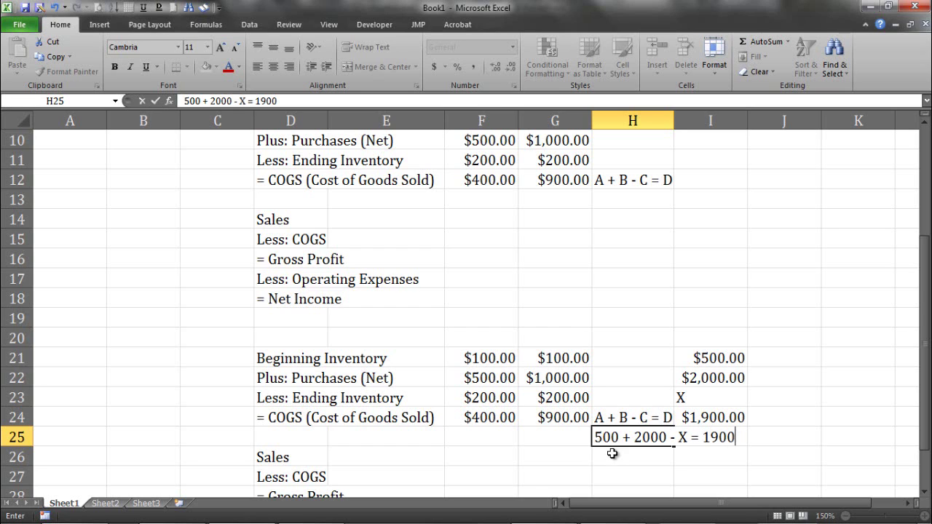
pyautogui.press('Return')
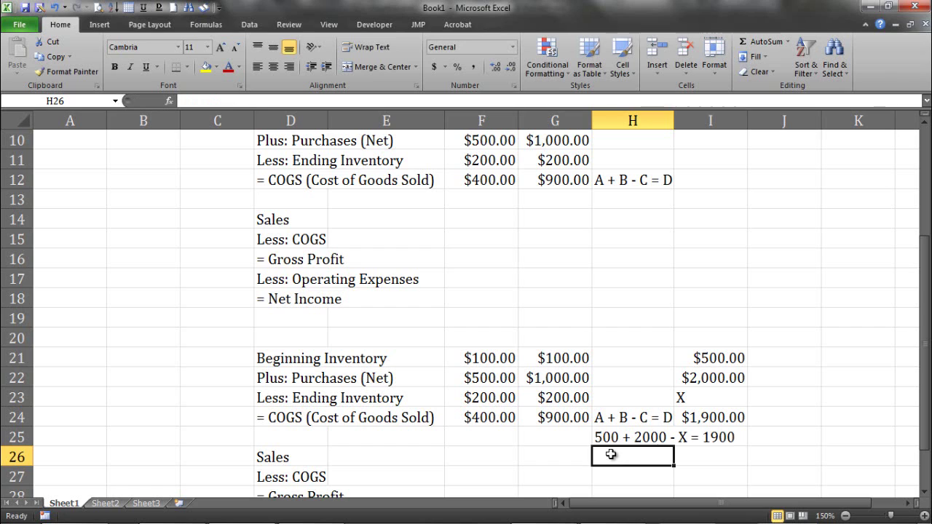
# Step: Write the rearranged equation '500 + 2000 -1900 = X' in H26
pyautogui.write('50')
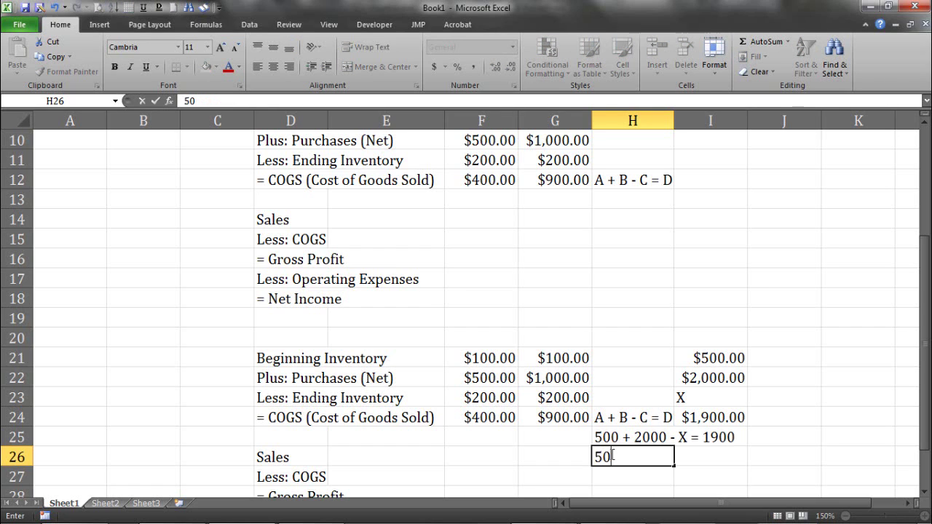
pyautogui.write('0 + 2000 -')
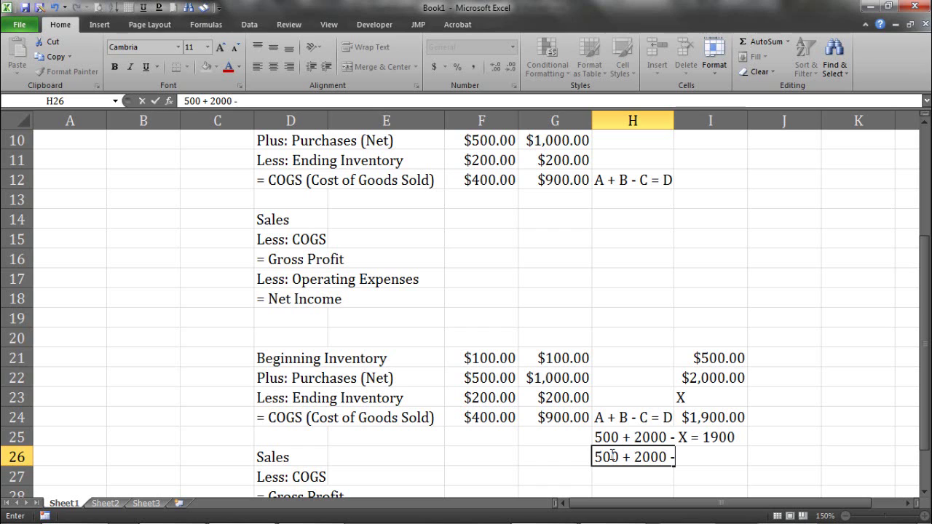
pyautogui.write('199')
pyautogui.press('BackSpace')
pyautogui.write('00')
pyautogui.press('Return')
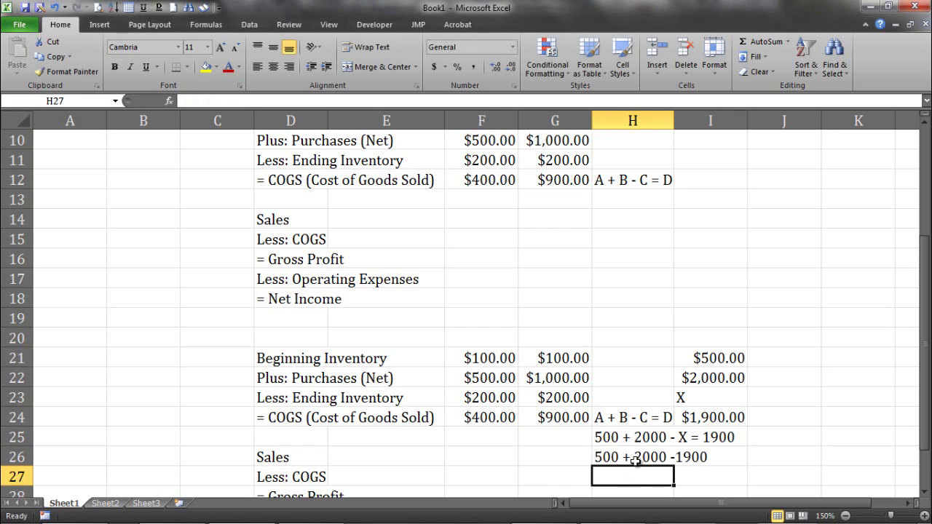
pyautogui.click(636, 459)
pyautogui.press('F2')
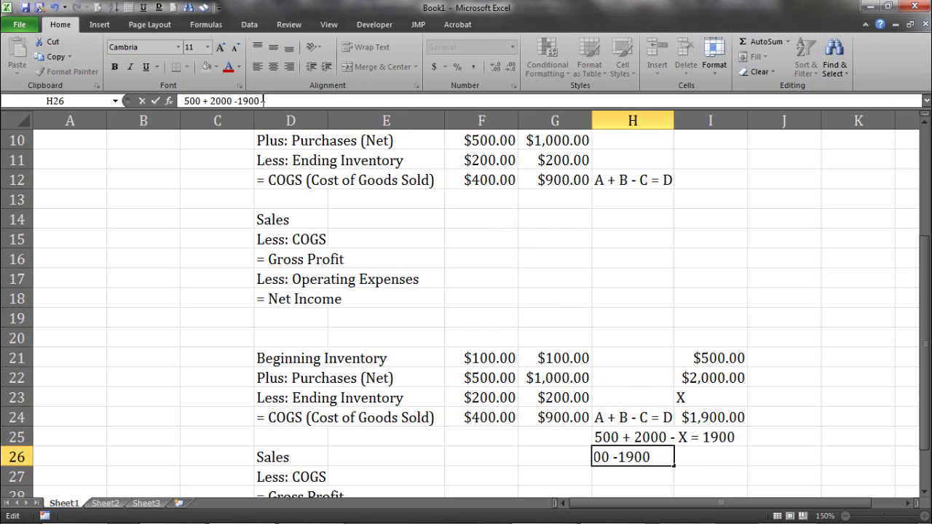
pyautogui.write('= X')
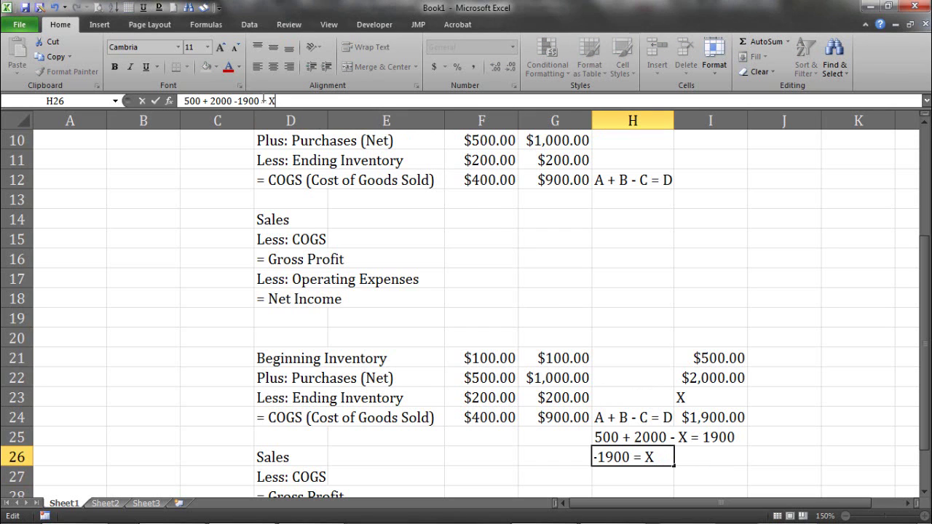
pyautogui.click(612, 473)
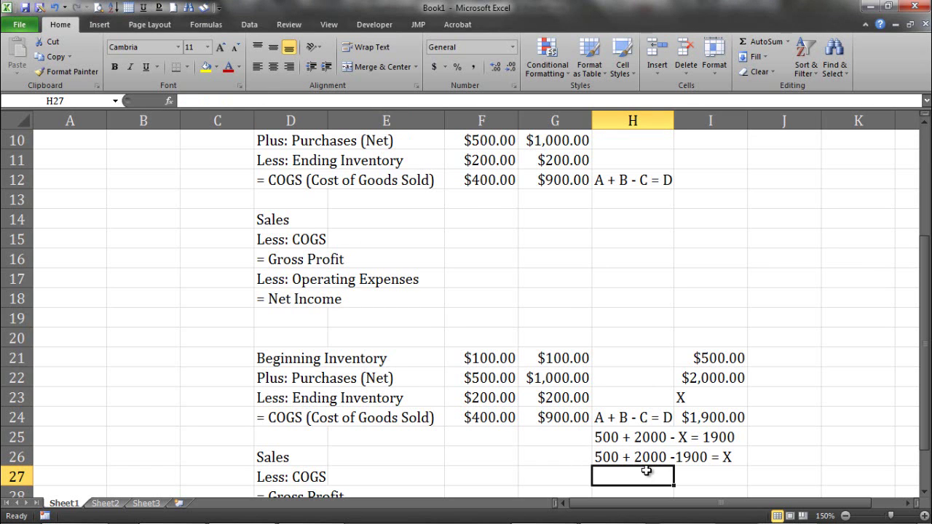
# Step: Enter the answer 'X = 600' in H27
pyautogui.write('X = ')
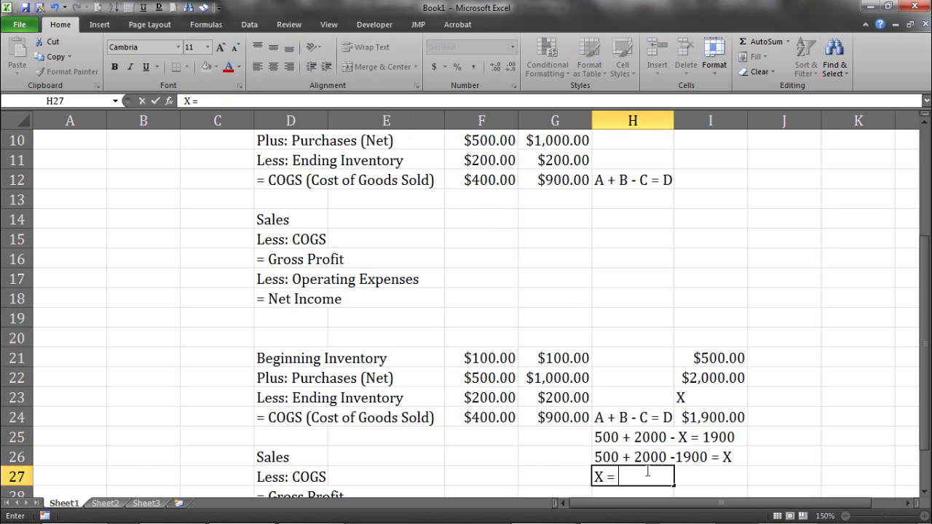
pyautogui.write('600')
pyautogui.click(813, 420)
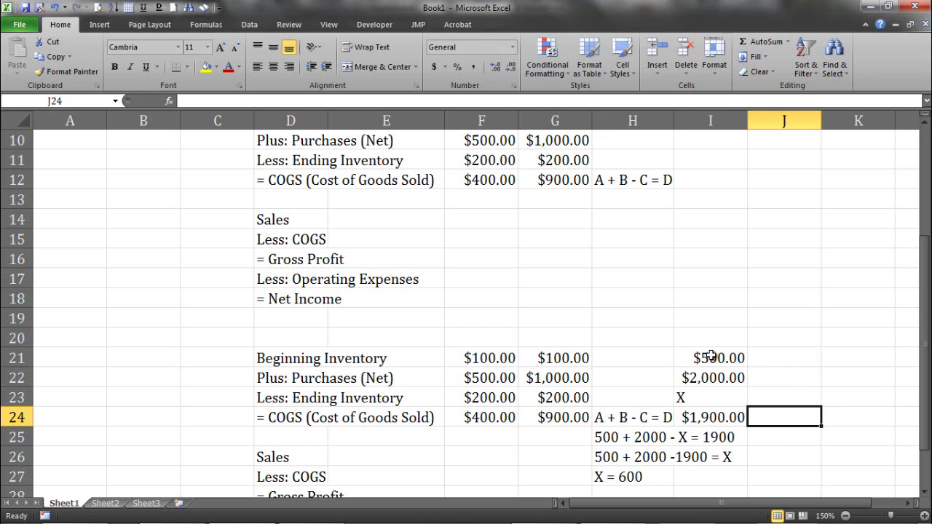